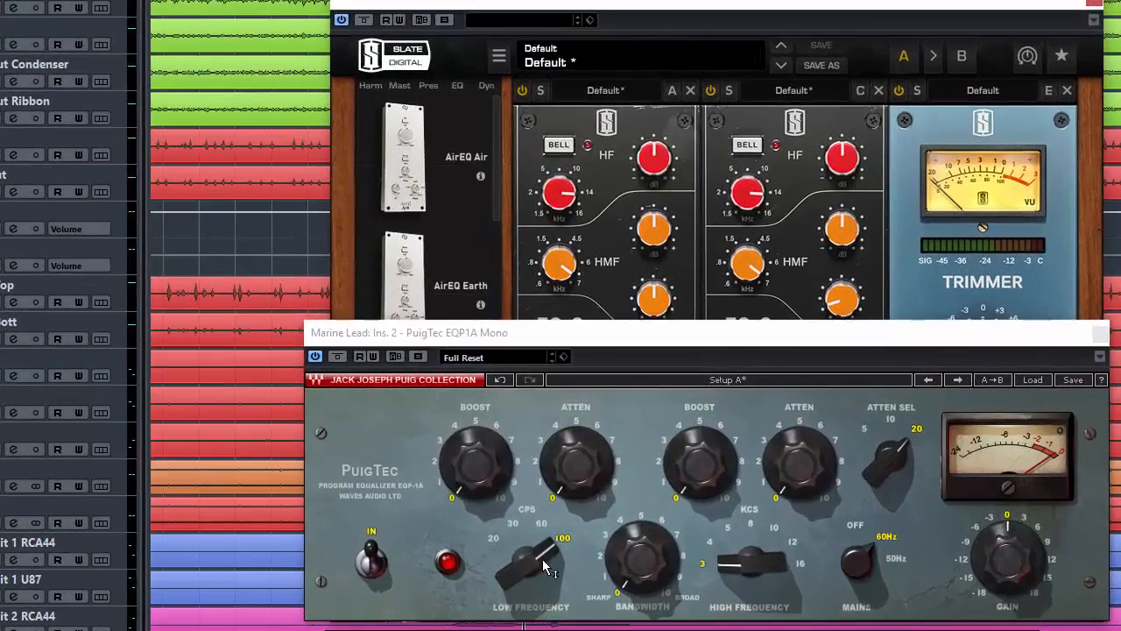
On the Marine Lead PuigTec EQP1A, set low frequency to 60, low boost to about 4 and attenuation to about 3, and bypass the plug-in.
{"action": "left_click_drag", "start_coordinate": [543, 567], "coordinate": [528, 562]}
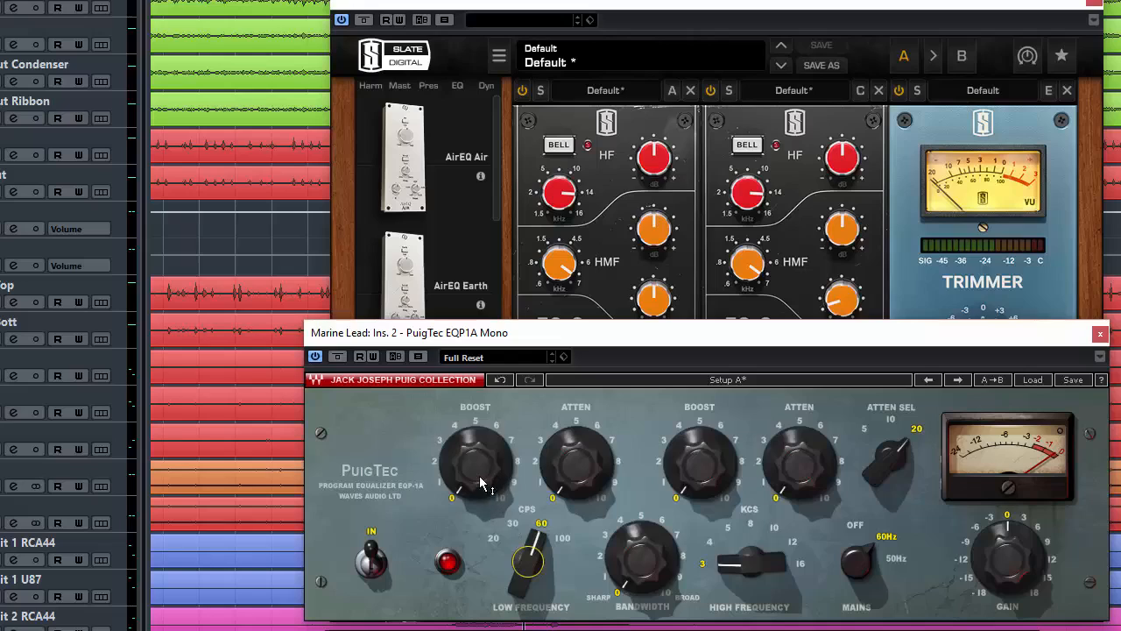
{"action": "left_click_drag", "start_coordinate": [480, 482], "coordinate": [480, 447]}
{"action": "left_click_drag", "start_coordinate": [578, 480], "coordinate": [578, 454]}
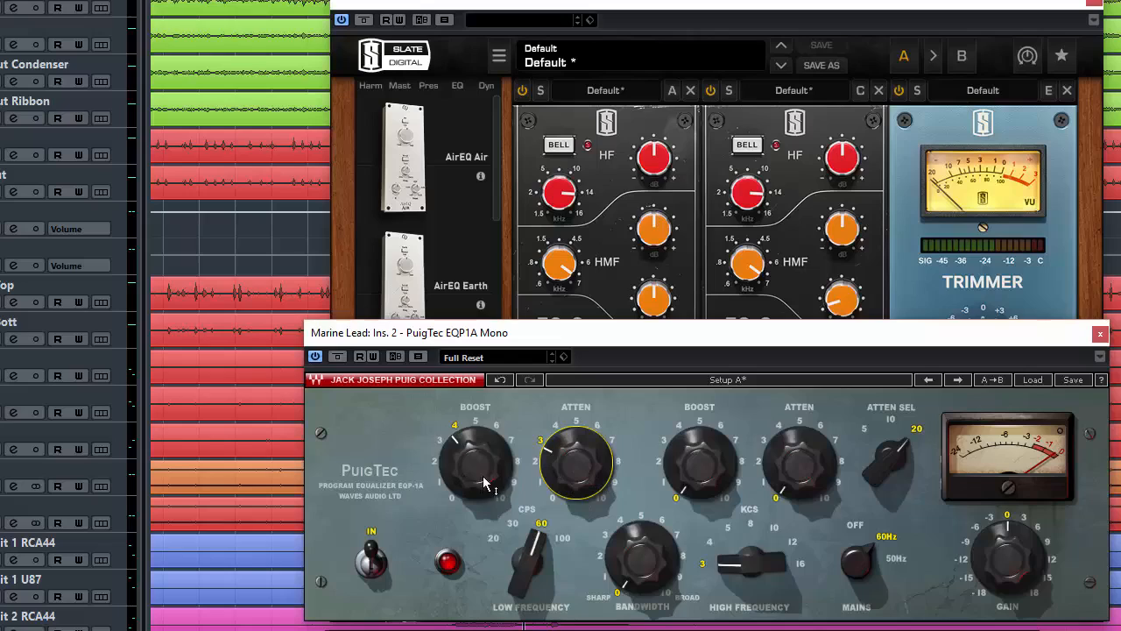
{"action": "mouse_move", "coordinate": [471, 477]}
{"action": "mouse_move", "coordinate": [530, 564]}
{"action": "mouse_move", "coordinate": [571, 469]}
{"action": "left_click_drag", "start_coordinate": [571, 468], "coordinate": [571, 462]}
{"action": "left_click", "coordinate": [337, 356]}
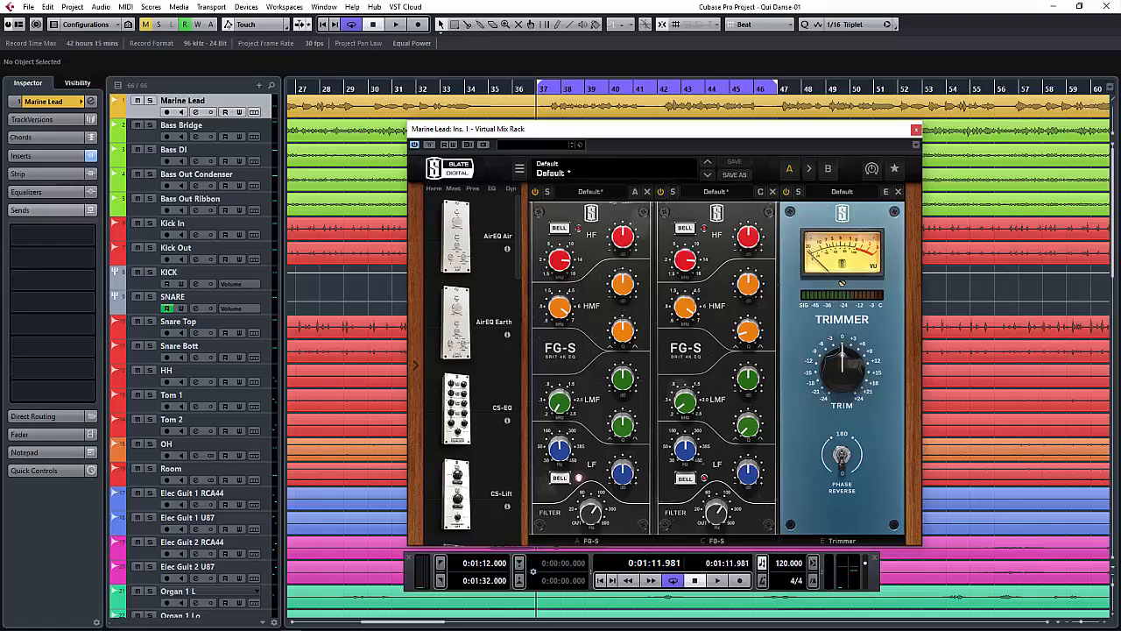
Audition the looped section in the full mix, and solo the Marine Lead track to hear it alone.
{"action": "key", "text": "space"}
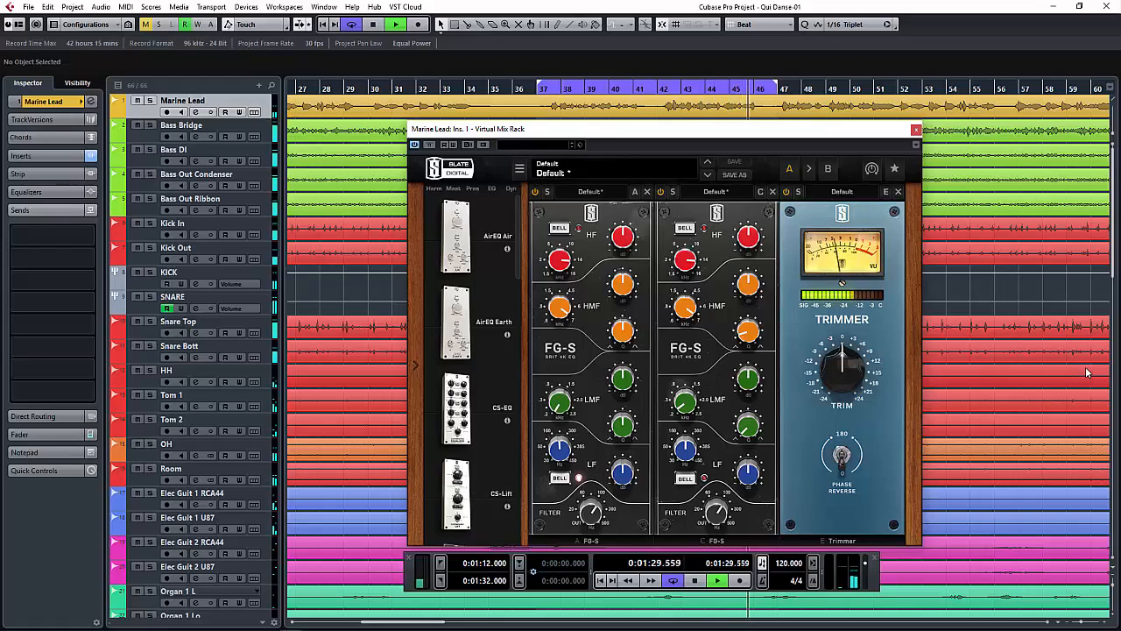
{"action": "key", "text": "space"}
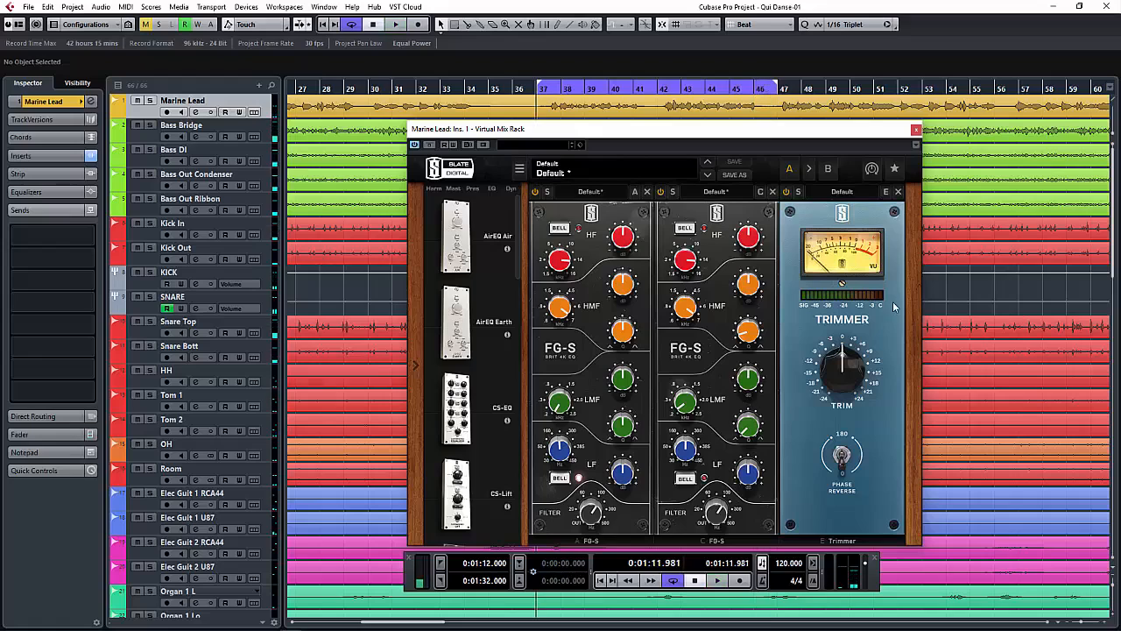
{"action": "left_click", "coordinate": [149, 100]}
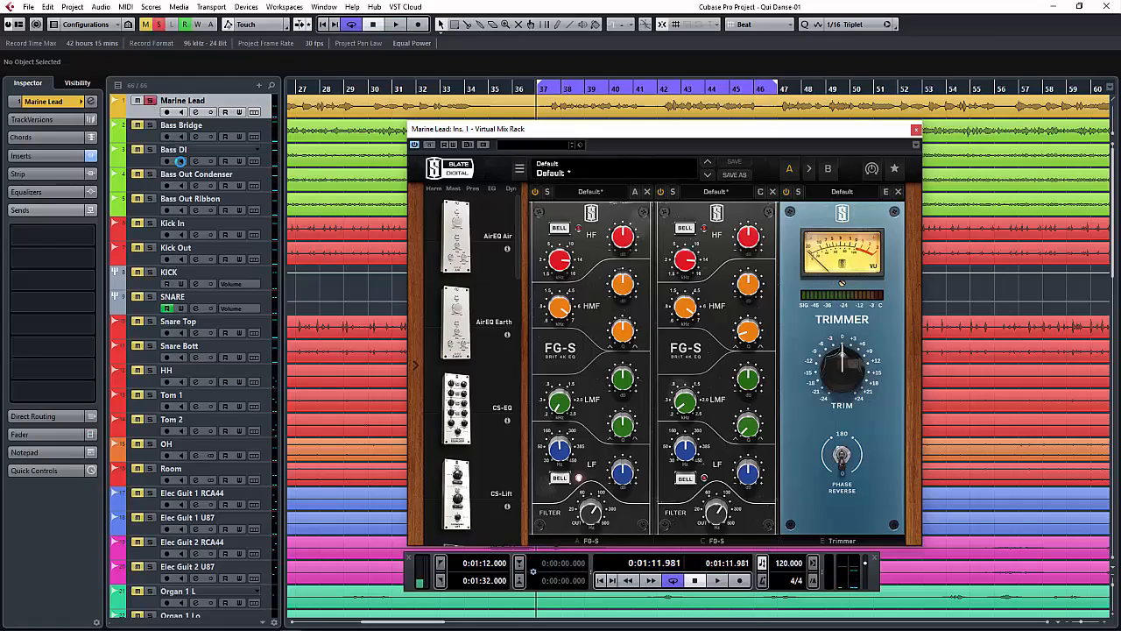
{"action": "key", "text": "space"}
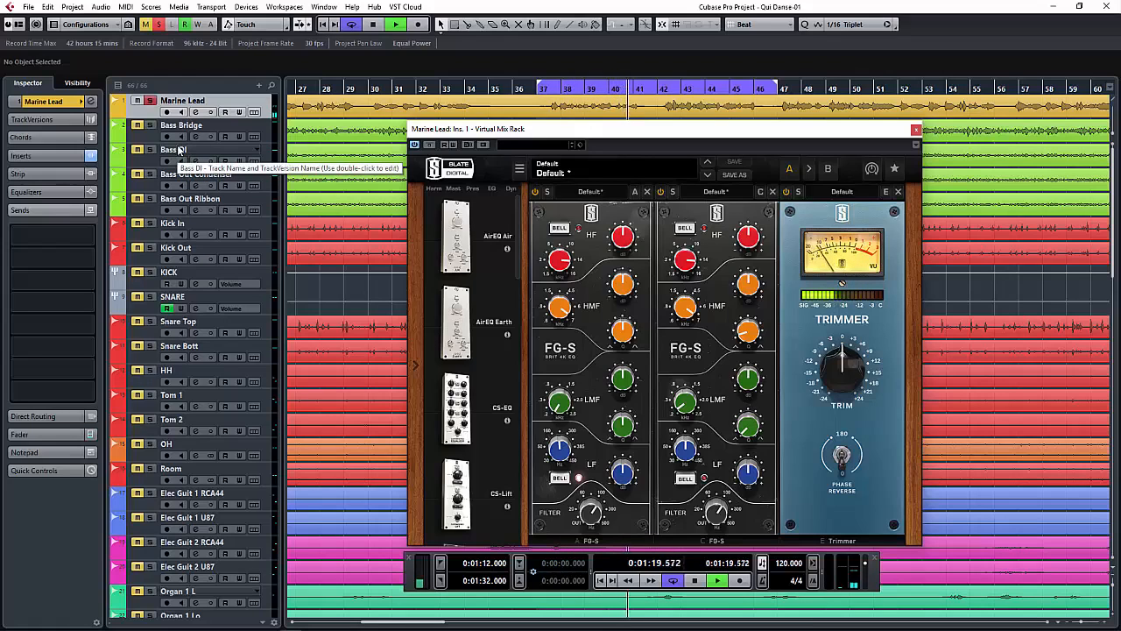
{"action": "key", "text": "space"}
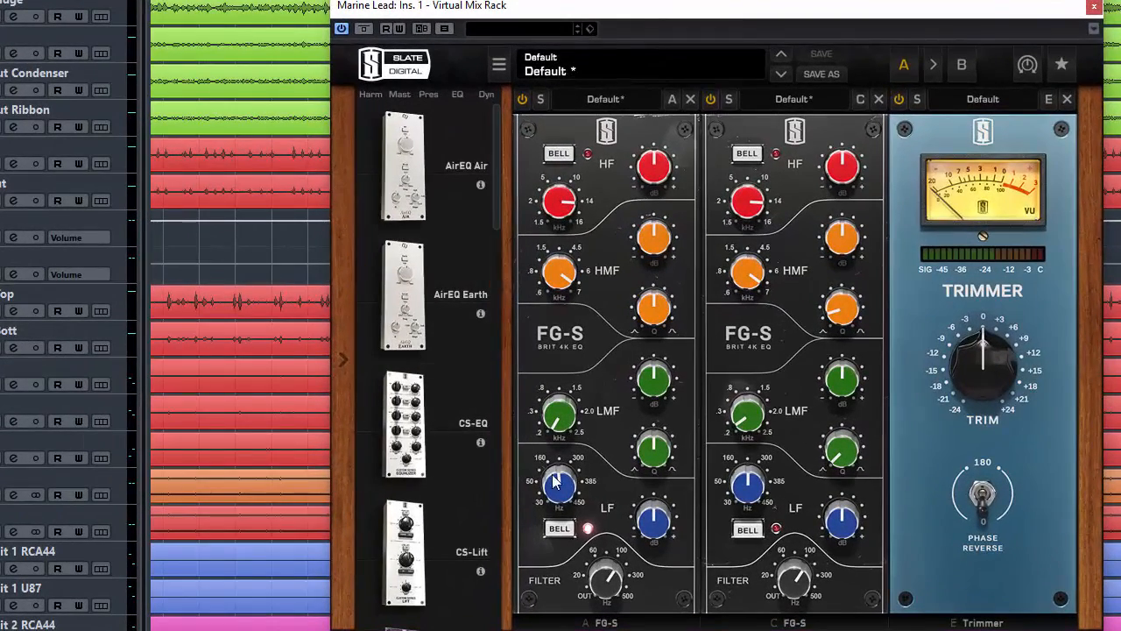
Boost the LF gain on the first FG-S equalizer to about +11 dB while the loop plays in the mix.
{"action": "mouse_move", "coordinate": [564, 501]}
{"action": "mouse_move", "coordinate": [748, 429]}
{"action": "mouse_move", "coordinate": [559, 479]}
{"action": "mouse_move", "coordinate": [646, 528]}
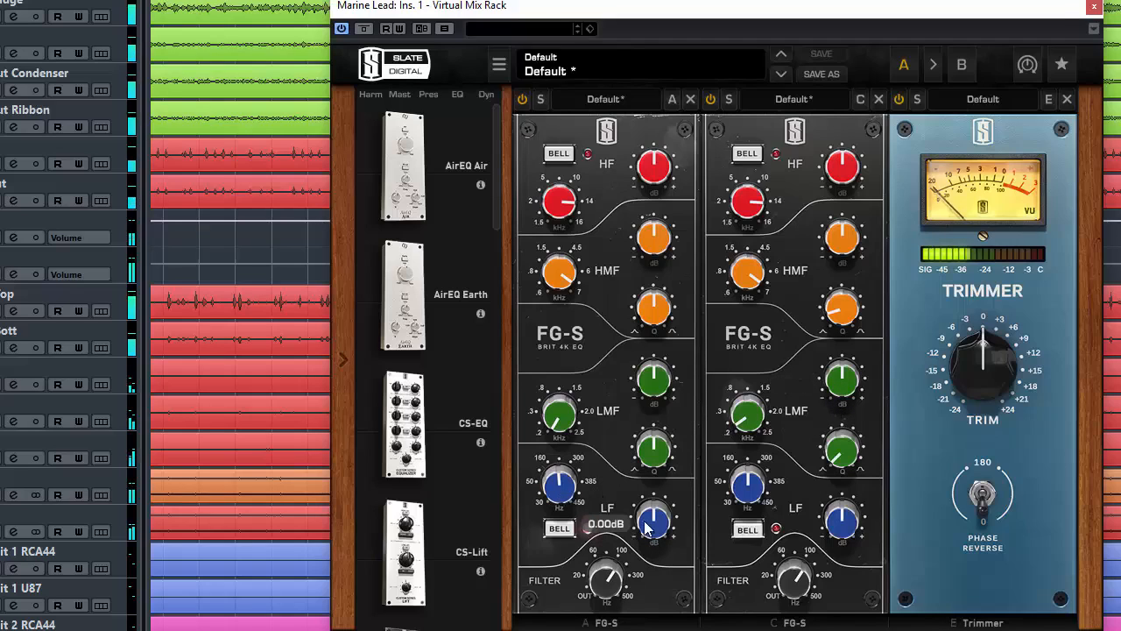
{"action": "left_click_drag", "start_coordinate": [646, 528], "coordinate": [653, 463]}
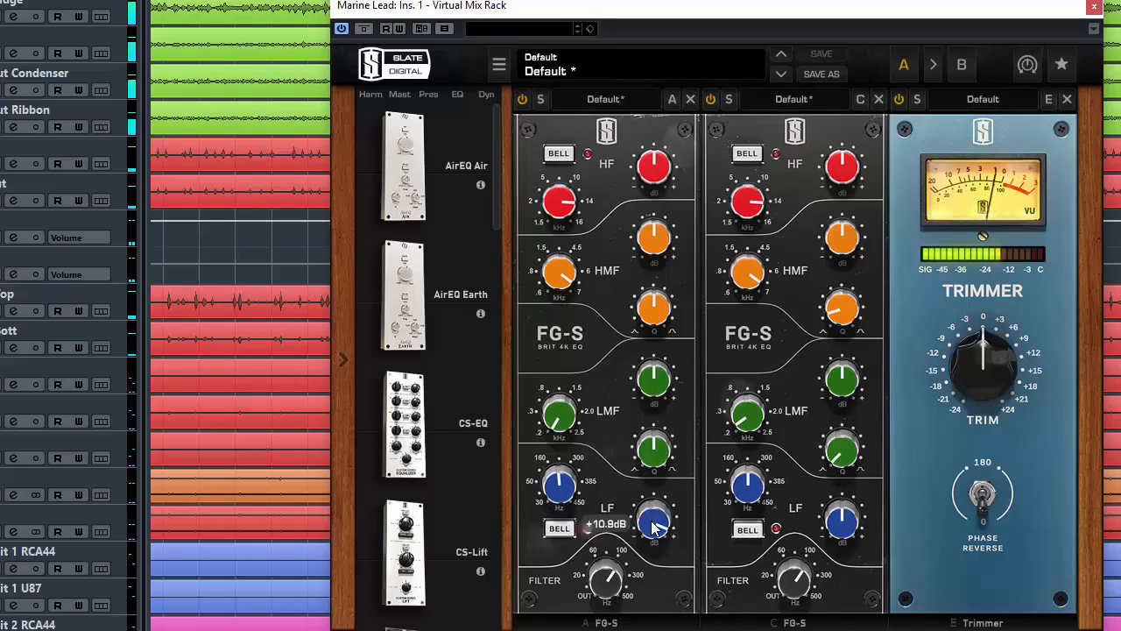
{"action": "left_click_drag", "start_coordinate": [652, 521], "coordinate": [652, 516]}
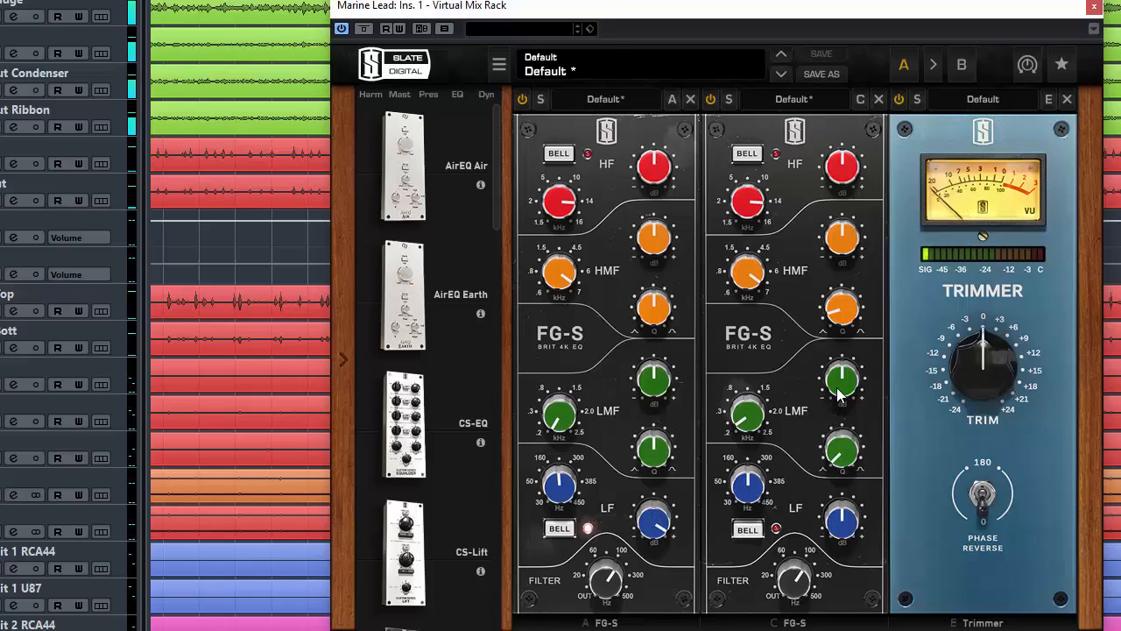
Cut the LMF gain on the second FG-S to about -9.8 dB and raise the first FG-S's LF gain to about +12.7 dB.
{"action": "mouse_move", "coordinate": [841, 386]}
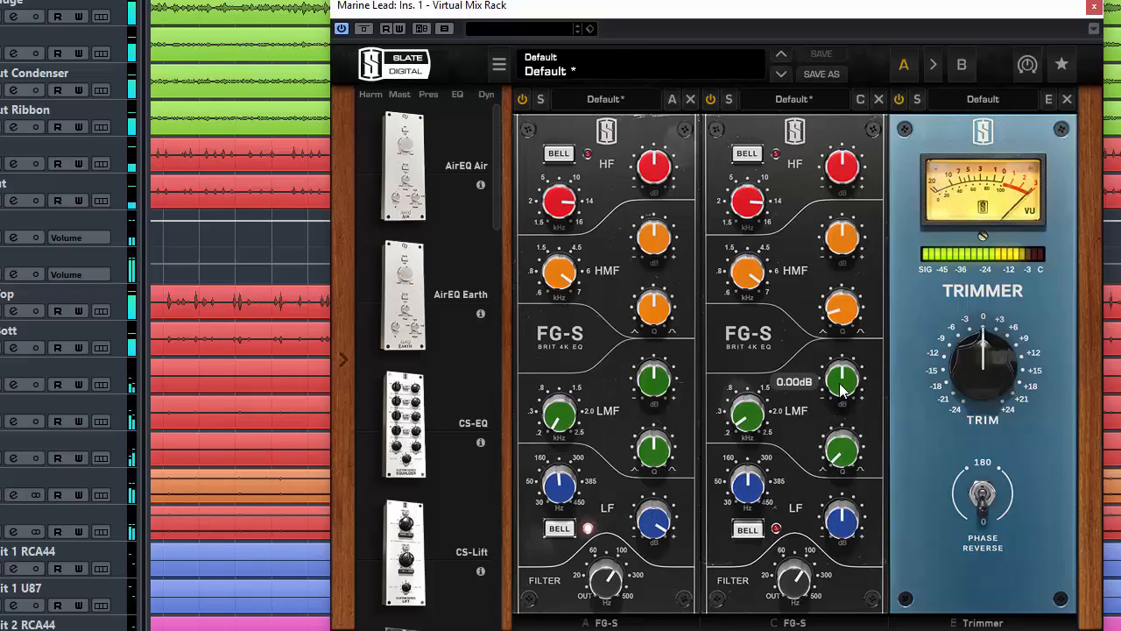
{"action": "left_click_drag", "start_coordinate": [841, 385], "coordinate": [837, 449]}
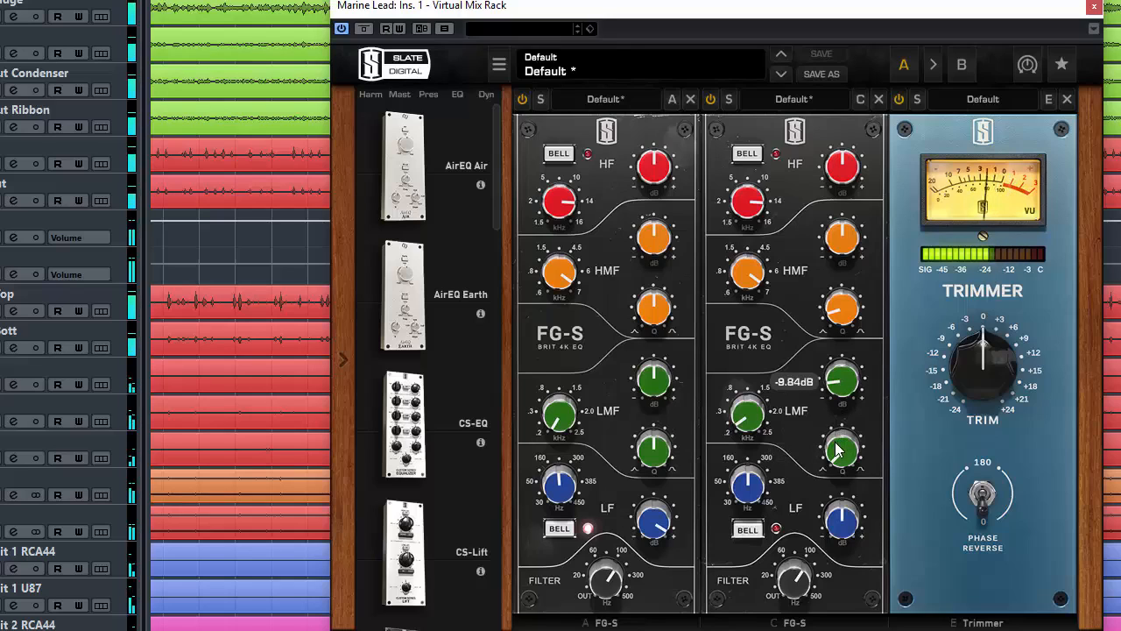
{"action": "mouse_move", "coordinate": [651, 523]}
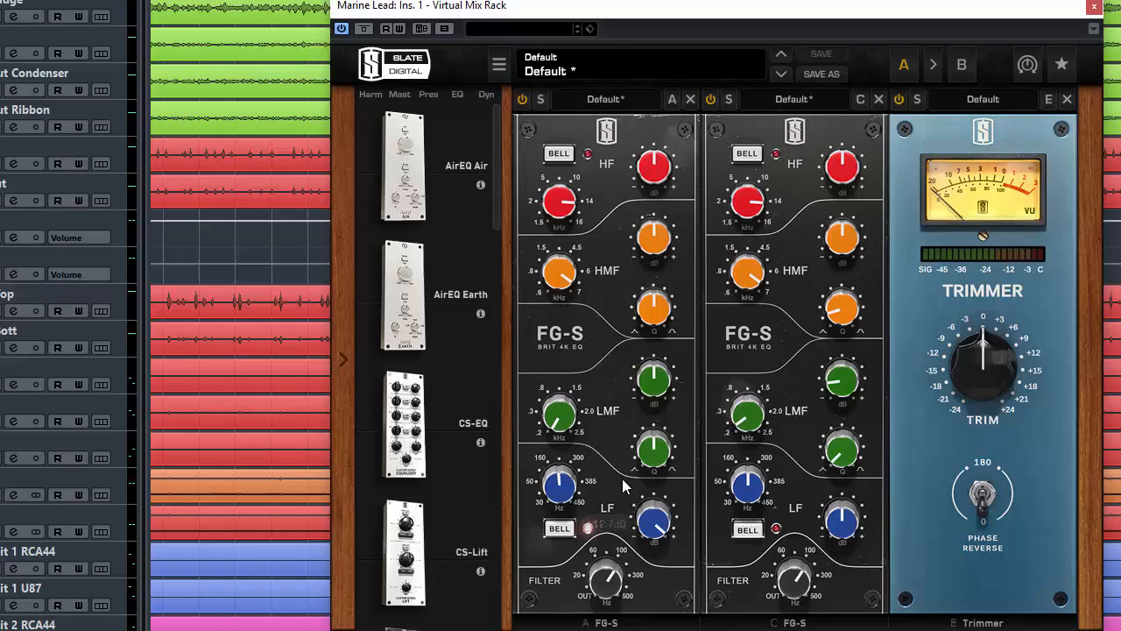
Compare the low-end boost and cut with the unprocessed vocal by toggling the Virtual Mix Rack bypass during playback.
{"action": "left_click", "coordinate": [365, 29]}
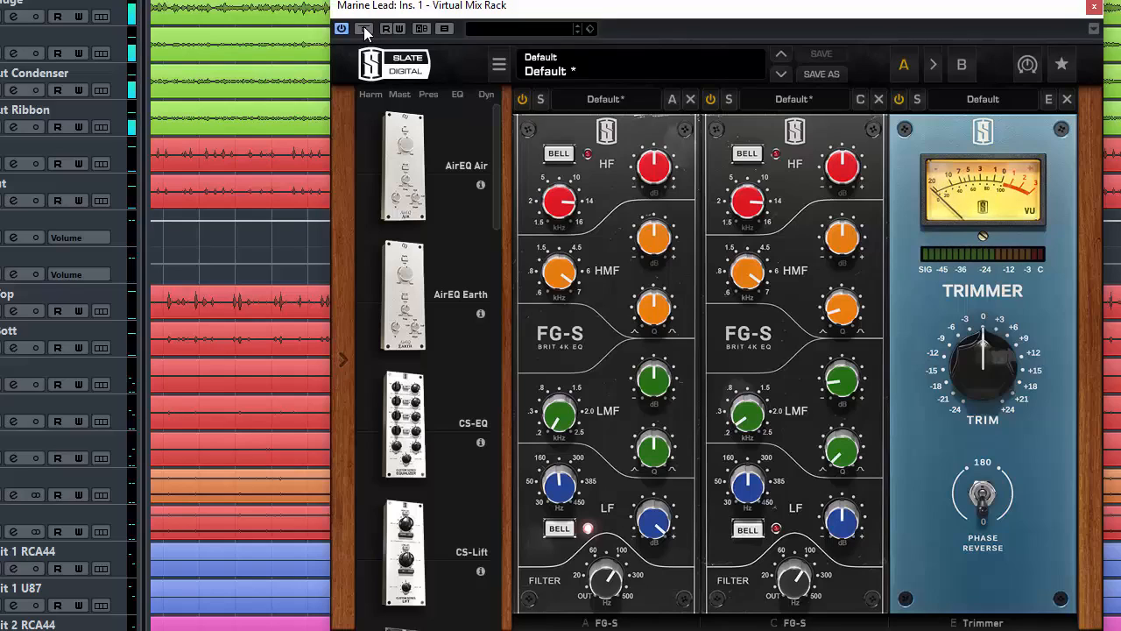
{"action": "left_click", "coordinate": [364, 28]}
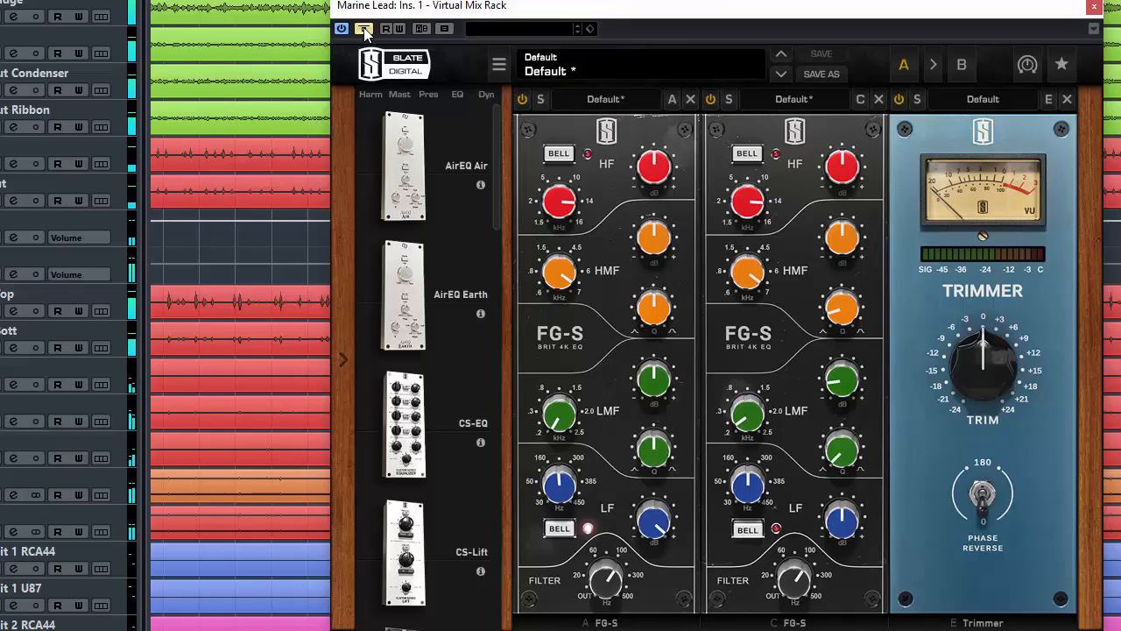
{"action": "left_click", "coordinate": [364, 28]}
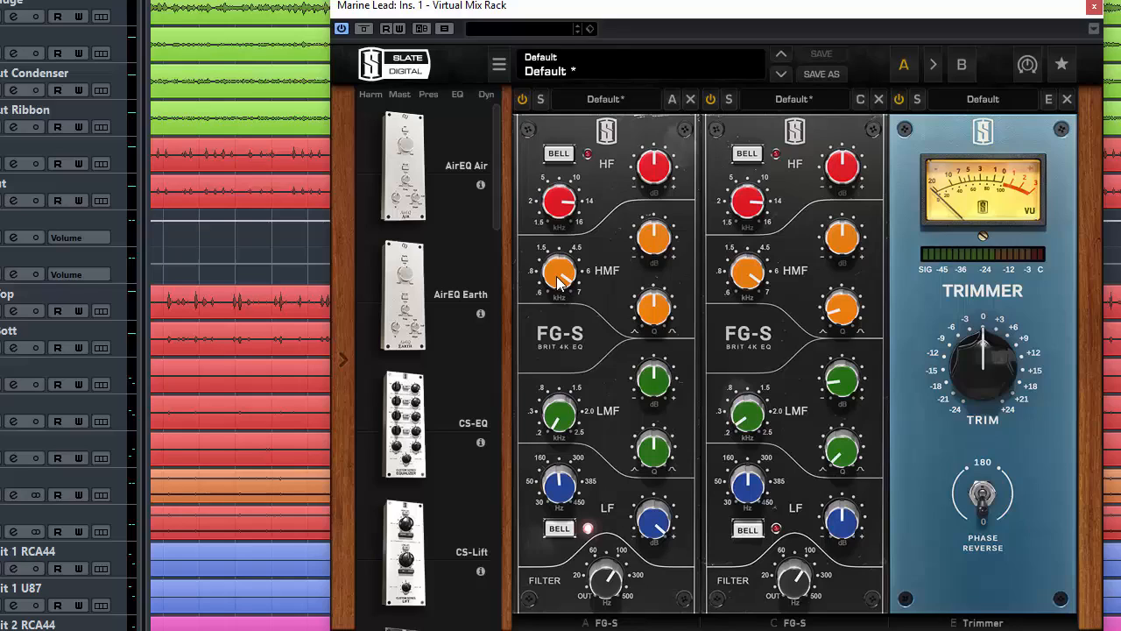
Boost the HMF gain on the first FG-S to about +10.1 dB and cut the HMF gain on the second to about -7 dB.
{"action": "mouse_move", "coordinate": [565, 281]}
{"action": "mouse_move", "coordinate": [799, 278]}
{"action": "mouse_move", "coordinate": [654, 320]}
{"action": "mouse_move", "coordinate": [845, 248]}
{"action": "key", "text": "space"}
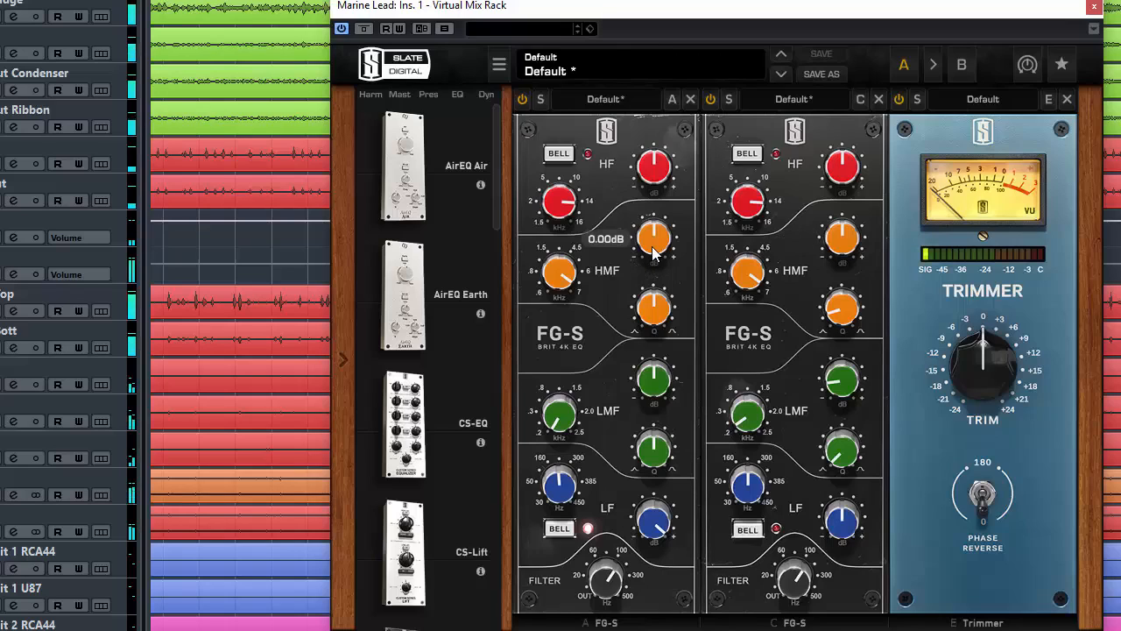
{"action": "left_click_drag", "start_coordinate": [651, 246], "coordinate": [651, 175]}
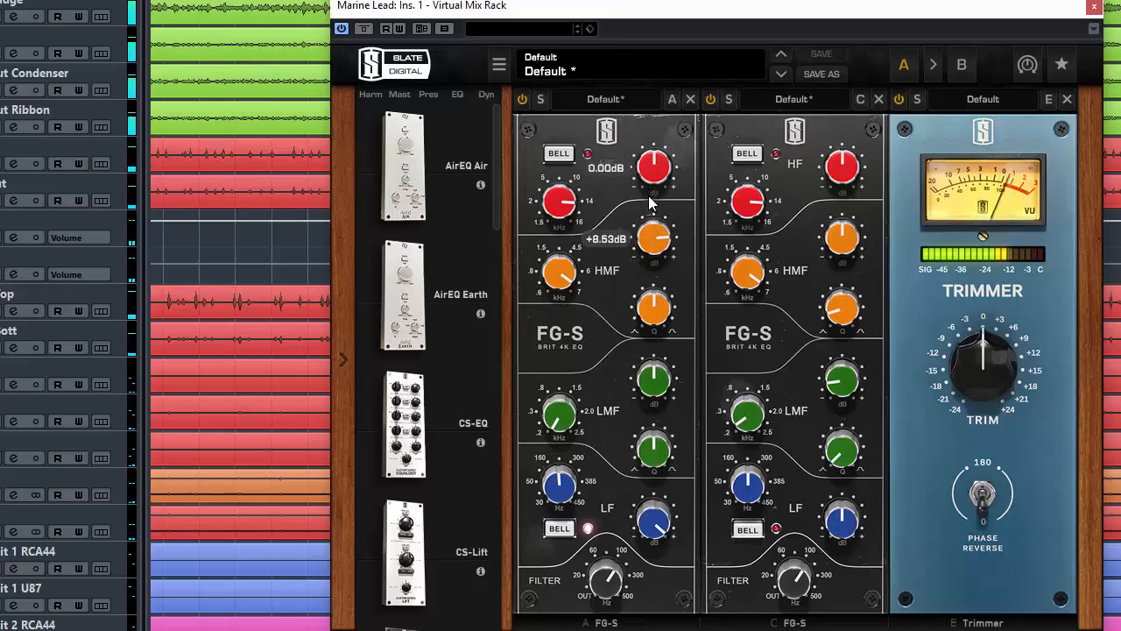
{"action": "left_click_drag", "start_coordinate": [649, 234], "coordinate": [648, 232]}
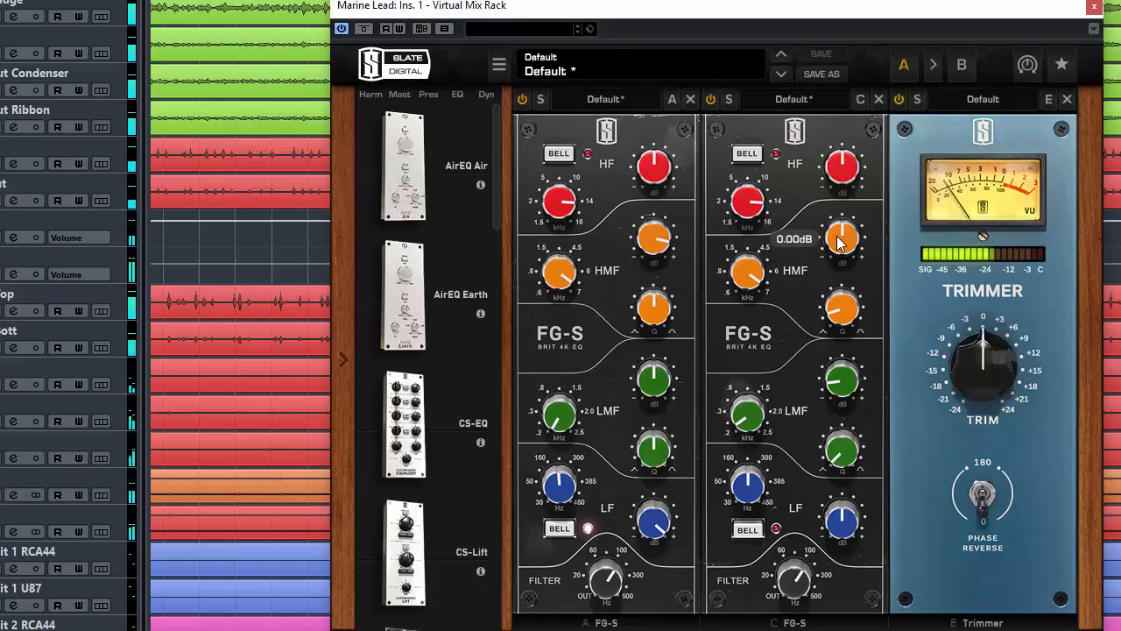
{"action": "left_click_drag", "start_coordinate": [839, 243], "coordinate": [831, 277]}
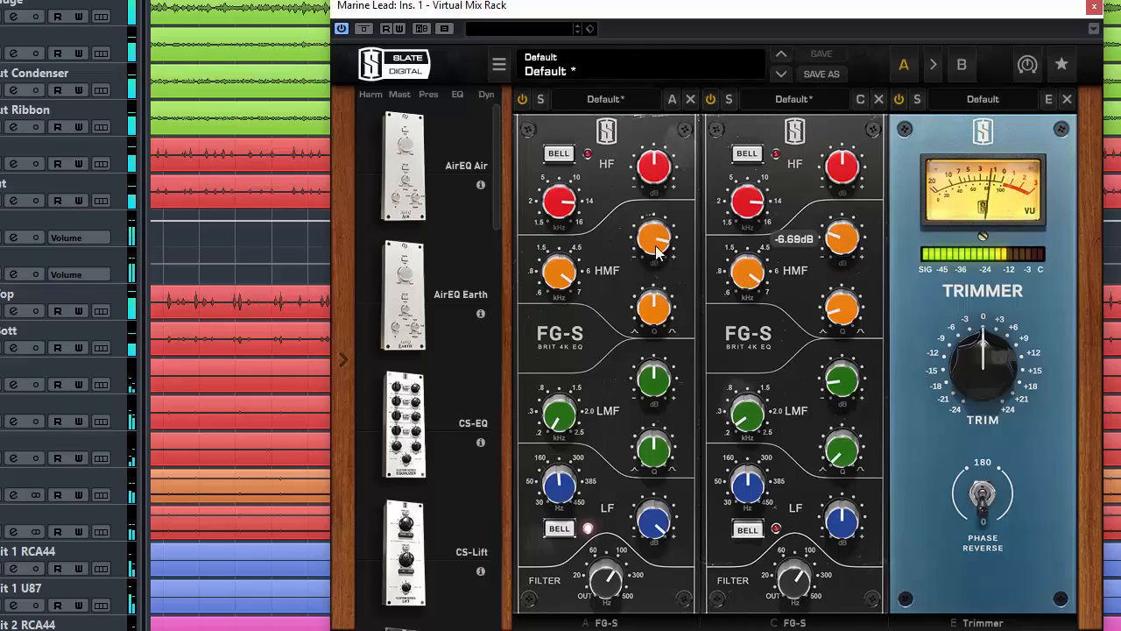
{"action": "left_click_drag", "start_coordinate": [657, 242], "coordinate": [657, 238]}
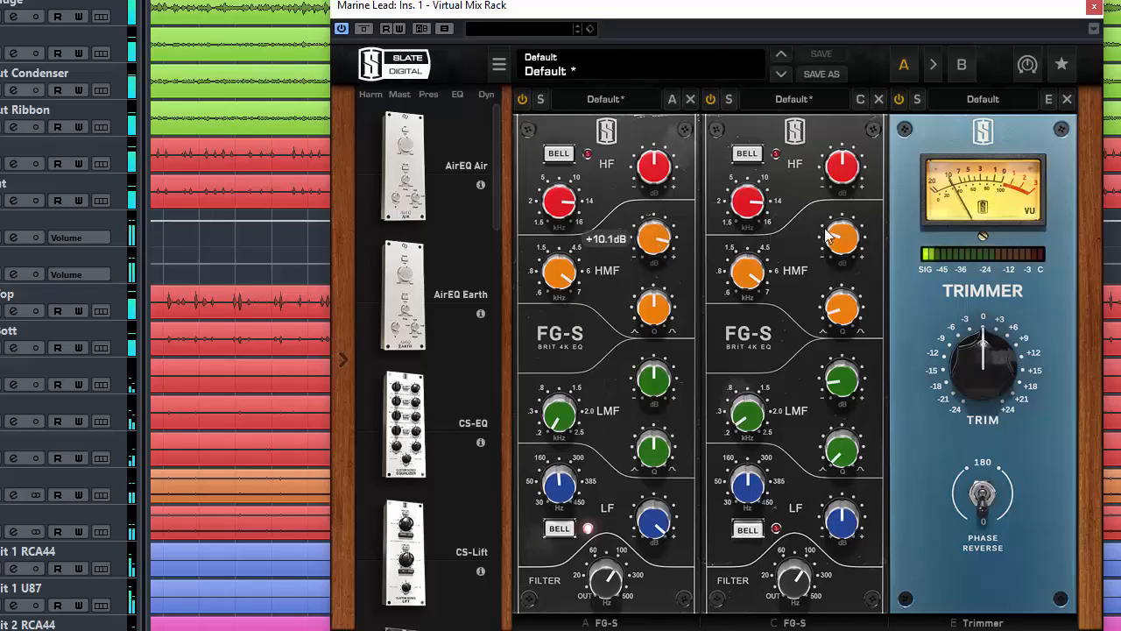
{"action": "left_click_drag", "start_coordinate": [839, 237], "coordinate": [839, 239]}
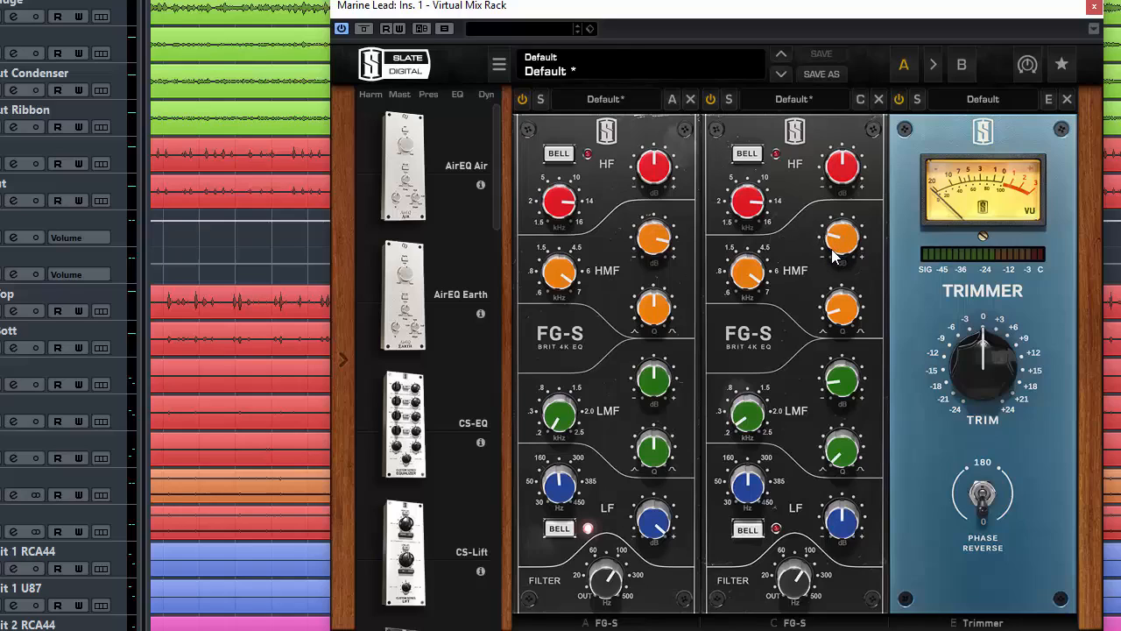
Play the loop and compare the vocal with and without the added HMF settings by toggling the rack's bypass.
{"action": "key", "text": "space"}
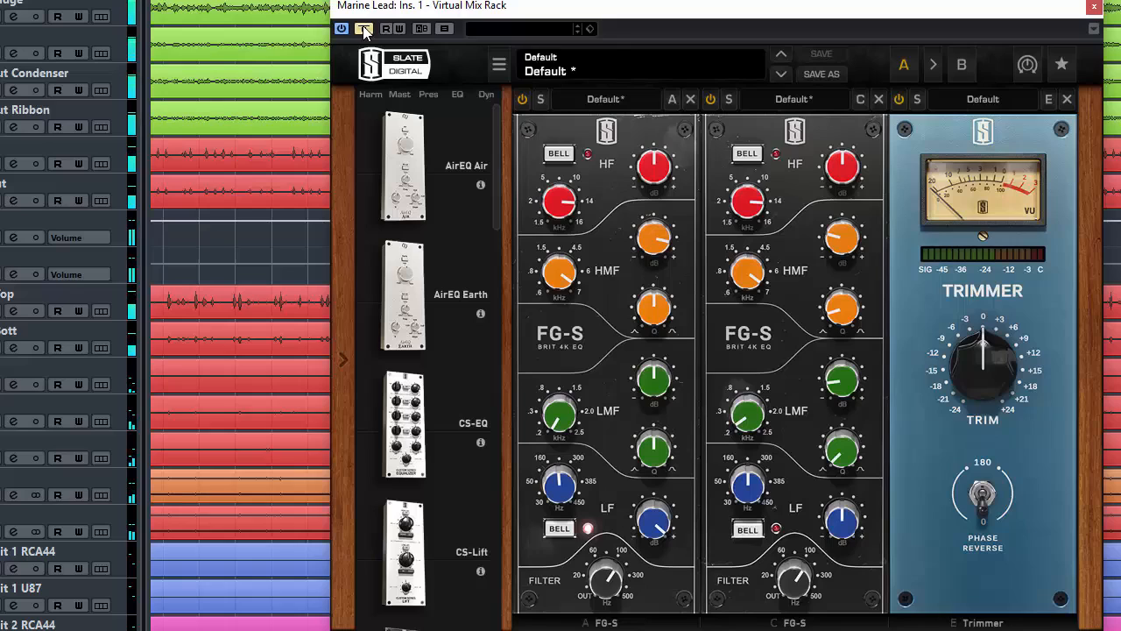
{"action": "left_click", "coordinate": [364, 29]}
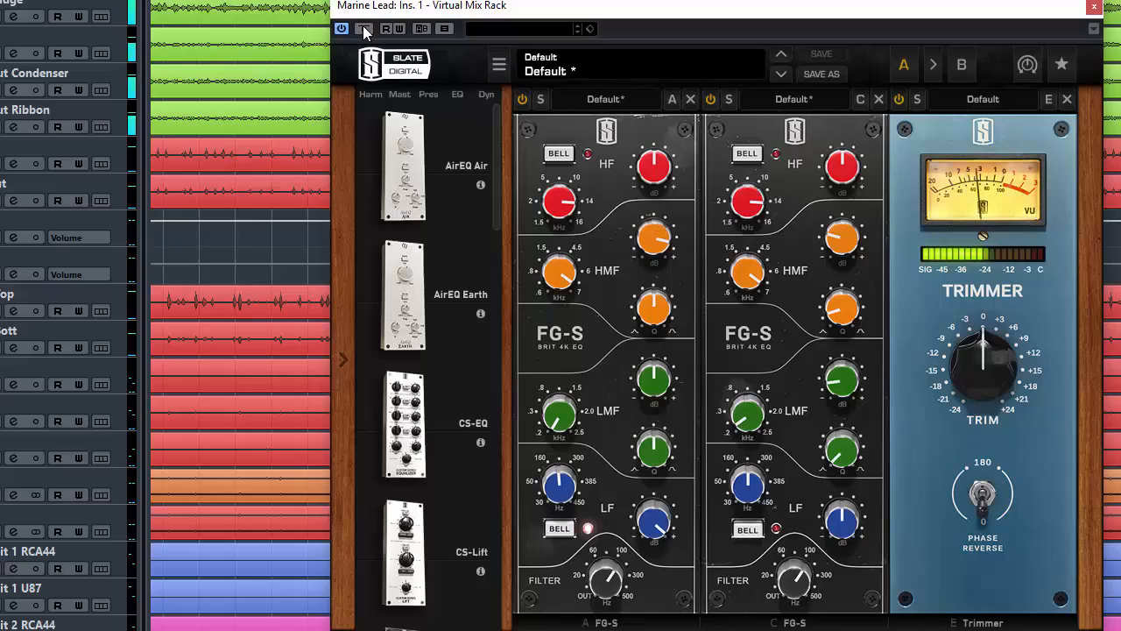
{"action": "left_click", "coordinate": [364, 30]}
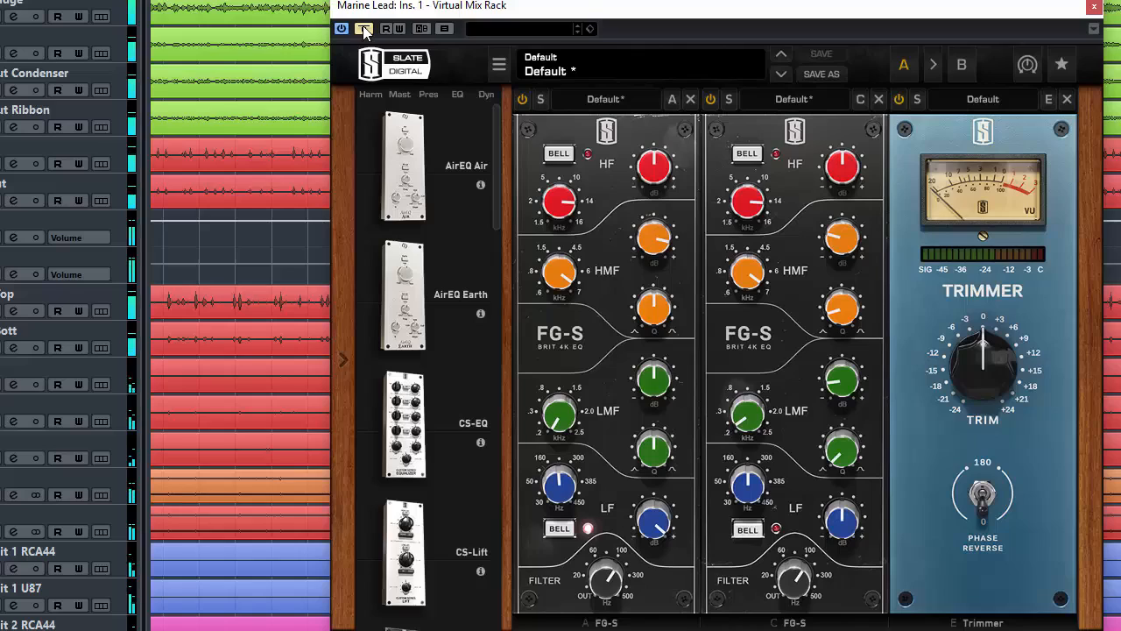
{"action": "left_click", "coordinate": [364, 29]}
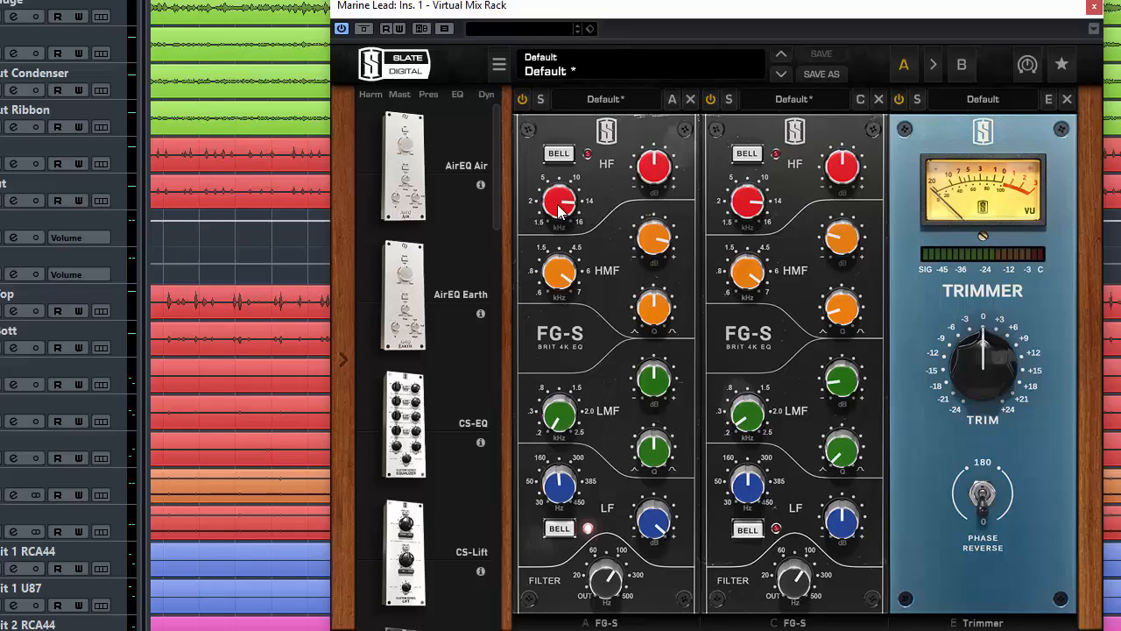
Boost the HF gain on the first FG-S to above +6 dB and moderately cut the HF gain on the second.
{"action": "mouse_move", "coordinate": [560, 210]}
{"action": "mouse_move", "coordinate": [759, 204]}
{"action": "mouse_move", "coordinate": [648, 168]}
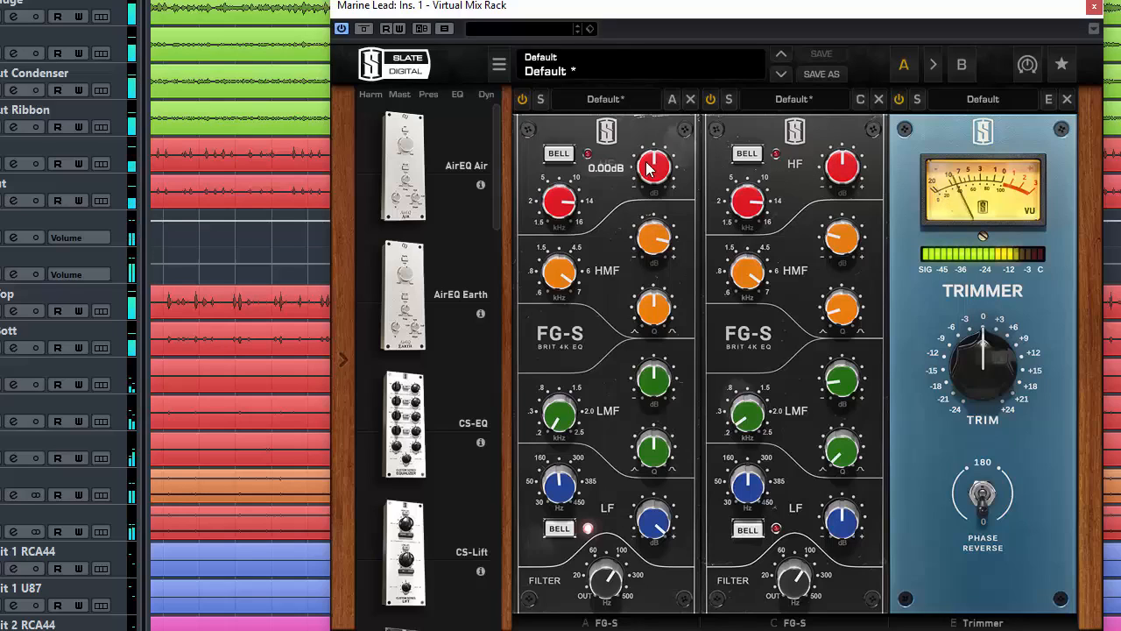
{"action": "left_click_drag", "start_coordinate": [648, 169], "coordinate": [648, 121]}
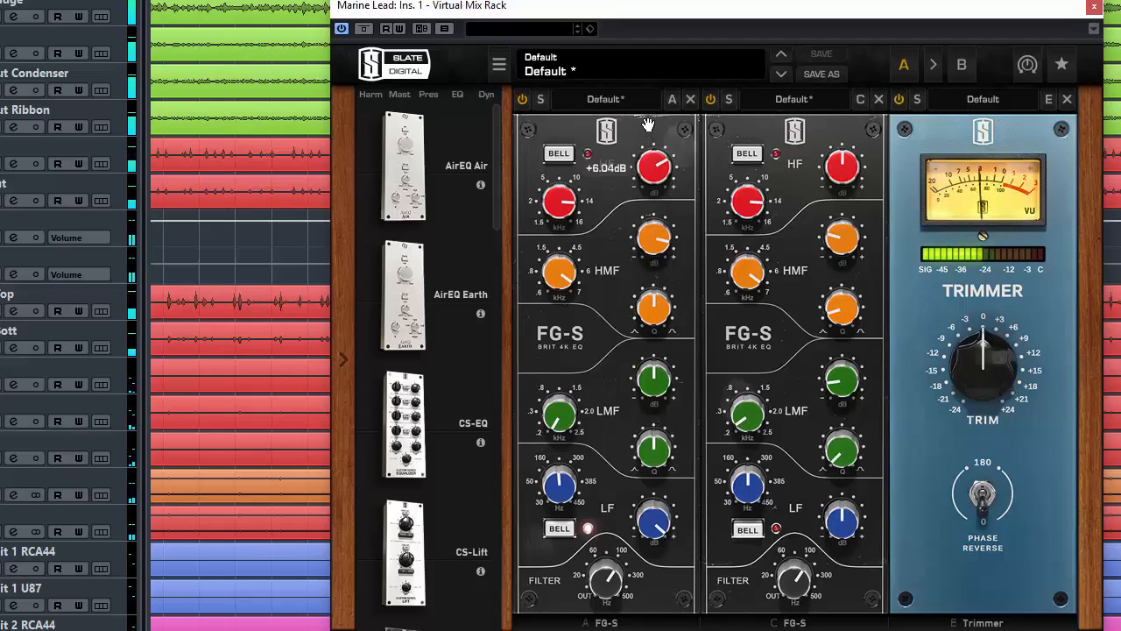
{"action": "left_click_drag", "start_coordinate": [648, 167], "coordinate": [648, 158]}
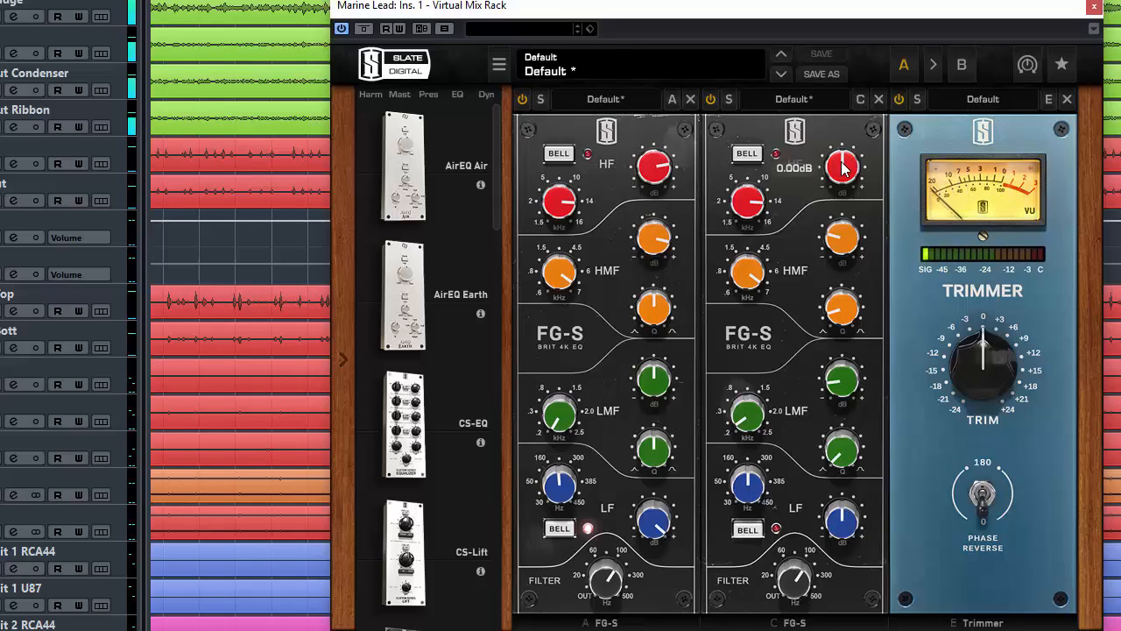
{"action": "left_click_drag", "start_coordinate": [843, 168], "coordinate": [835, 193]}
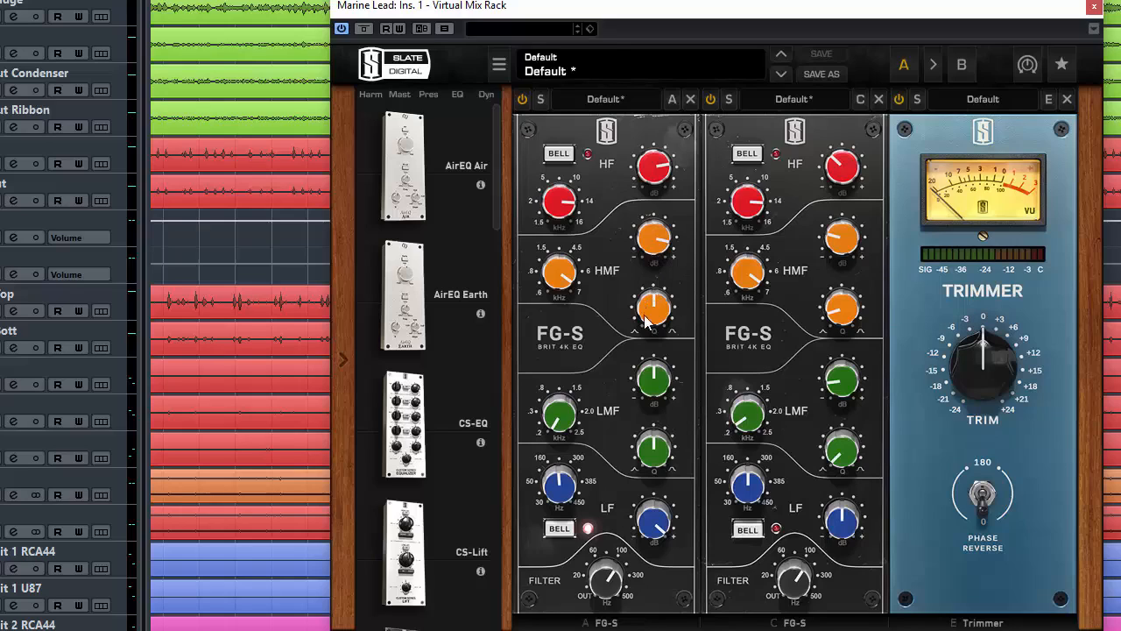
Lower the Trimmer module's trim to about -2 dB to compensate for the level added by the equalizers.
{"action": "mouse_move", "coordinate": [655, 334]}
{"action": "mouse_move", "coordinate": [988, 357]}
{"action": "left_click_drag", "start_coordinate": [987, 357], "coordinate": [985, 359]}
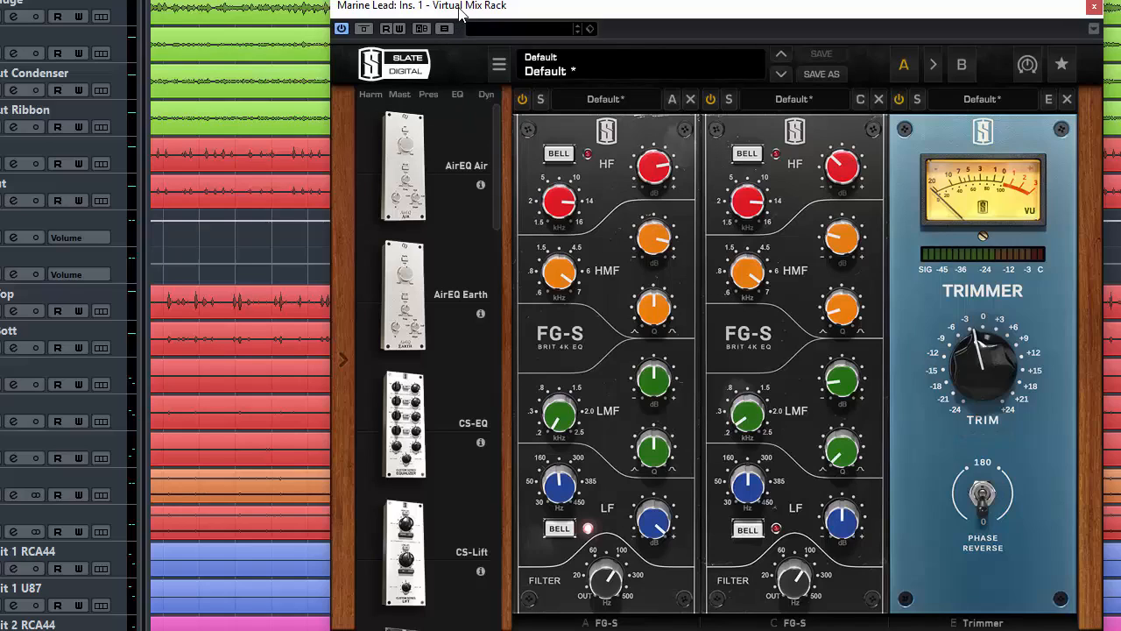
Compare the level-matched full EQ chain with the bypassed vocal during playback, leaving the rack active.
{"action": "left_click", "coordinate": [364, 29]}
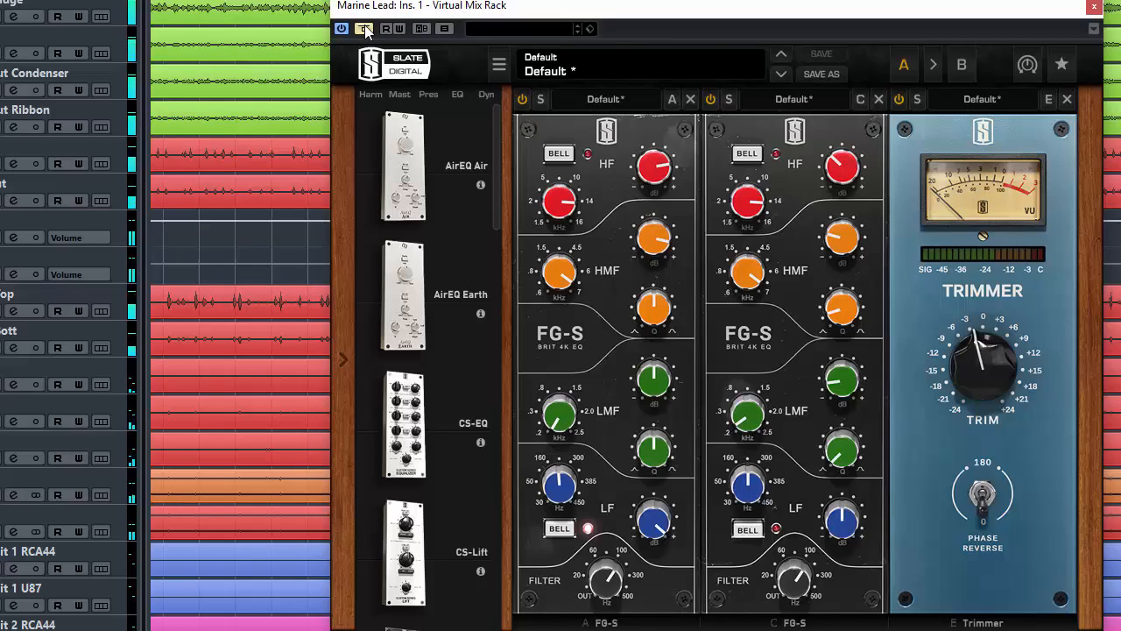
{"action": "left_click", "coordinate": [364, 29]}
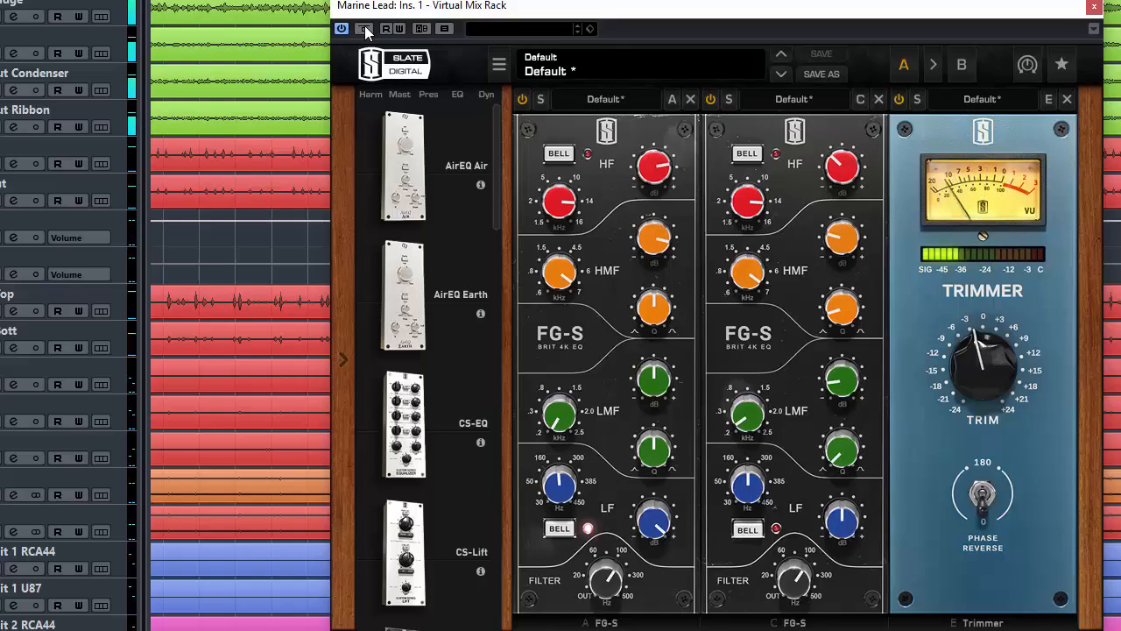
{"action": "left_click", "coordinate": [364, 28]}
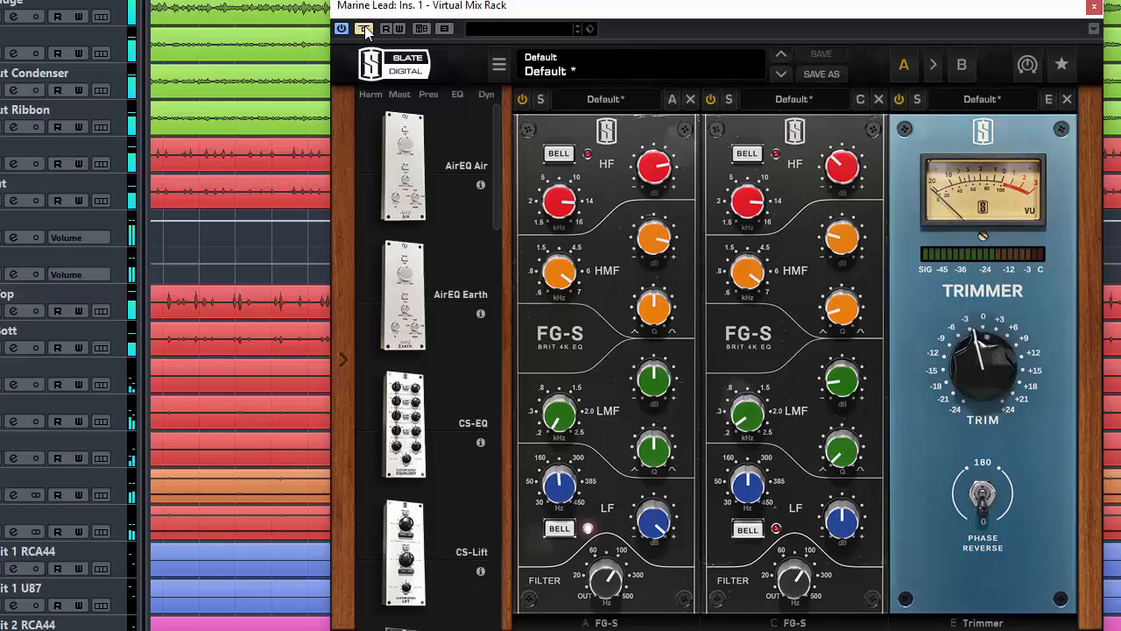
{"action": "left_click", "coordinate": [365, 29]}
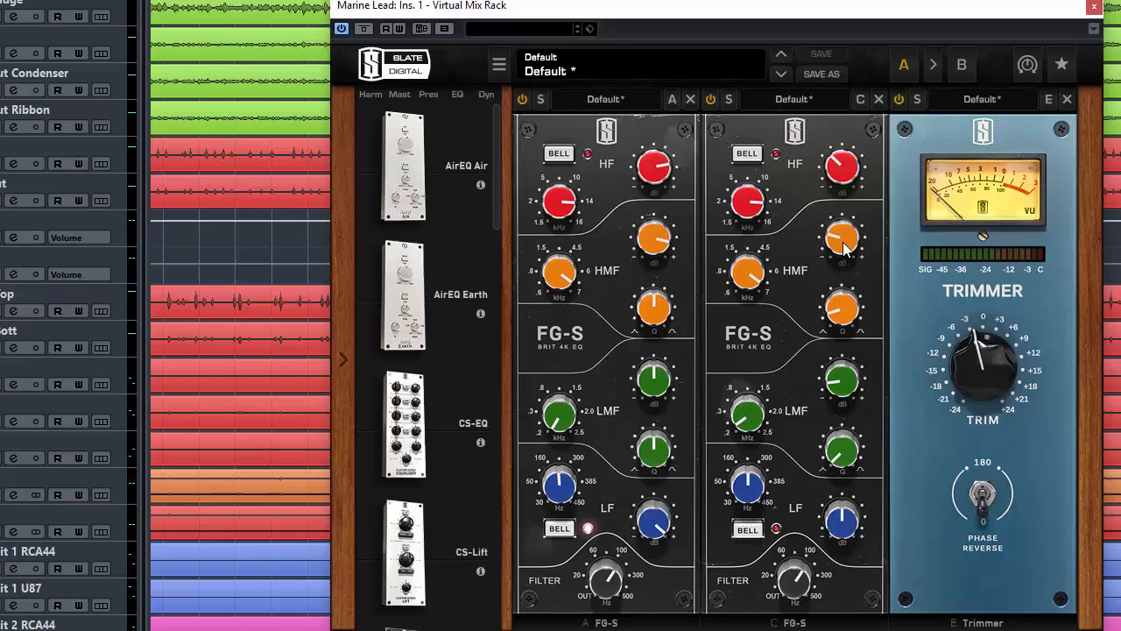
{"action": "mouse_move", "coordinate": [845, 255]}
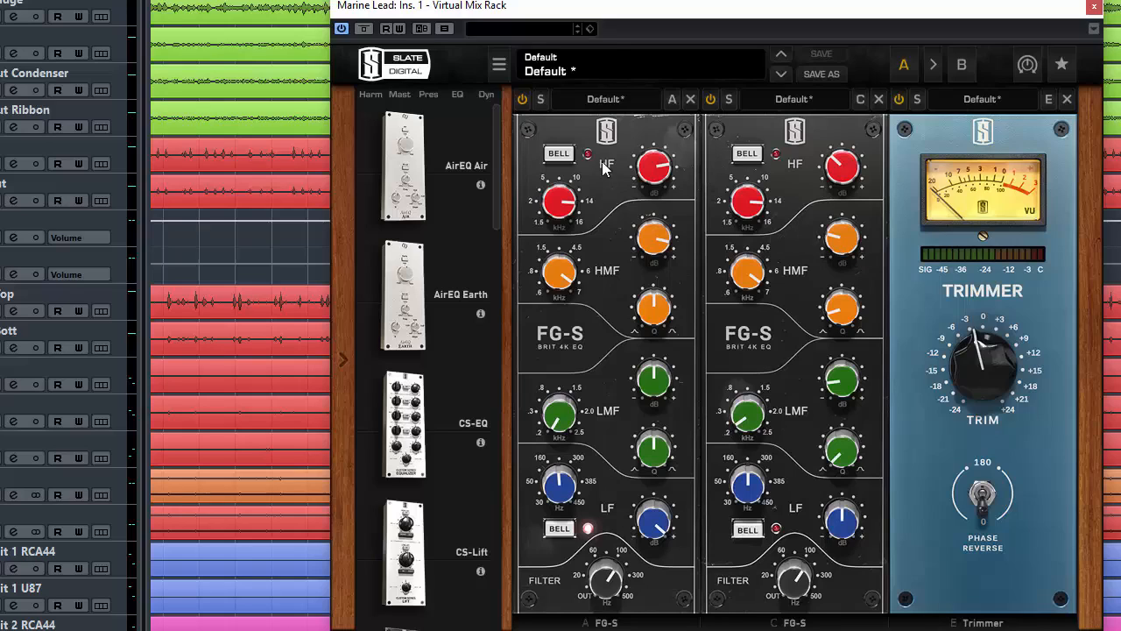